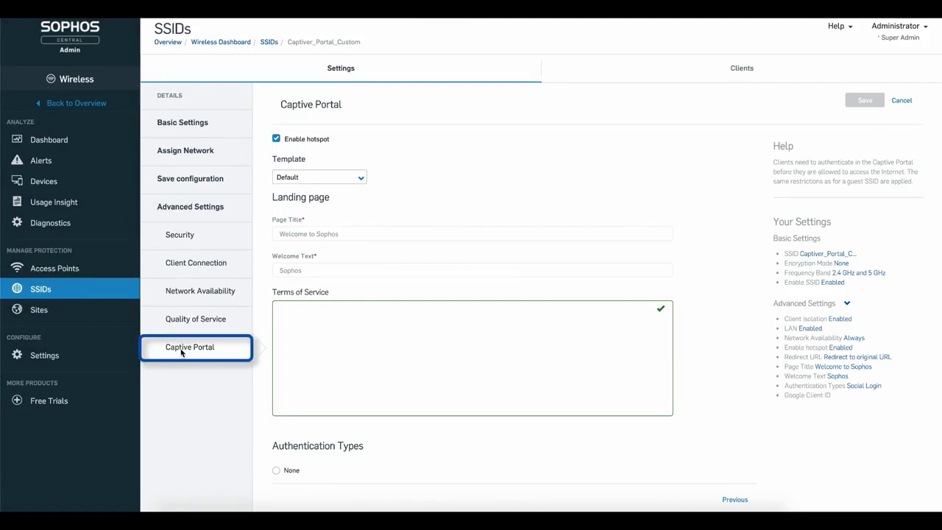
# Under Authentication Types, switch the Google social login off and back on to reveal its Client ID fields
pyautogui.scroll(-1, 317, 248)
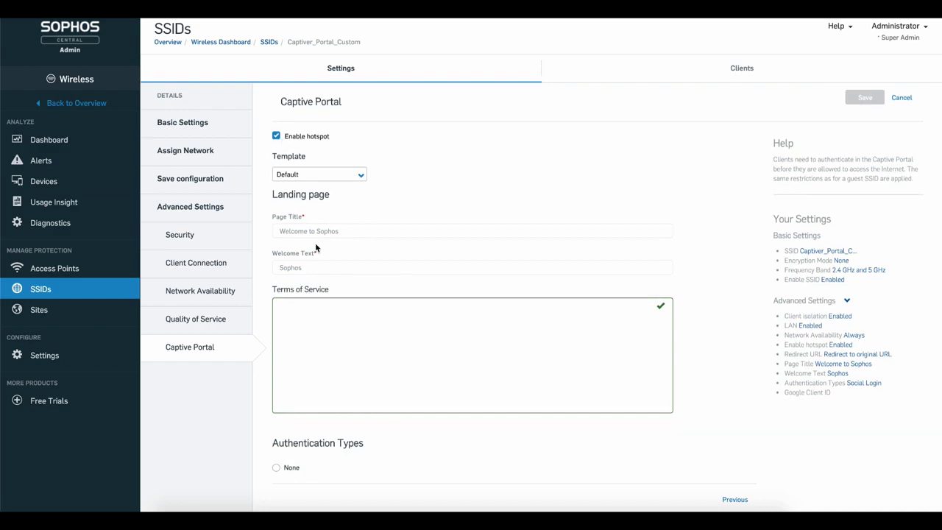
pyautogui.scroll(-3, 316, 248)
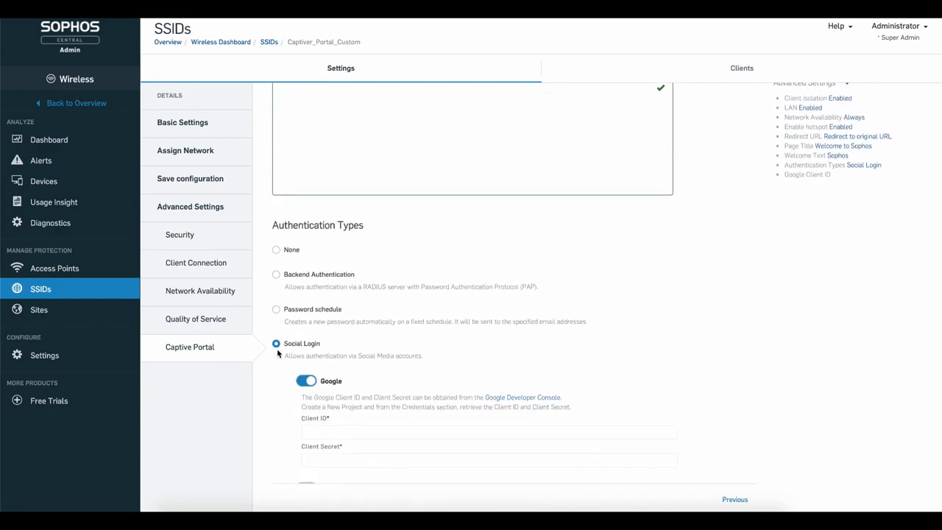
pyautogui.scroll(-1, 277, 346)
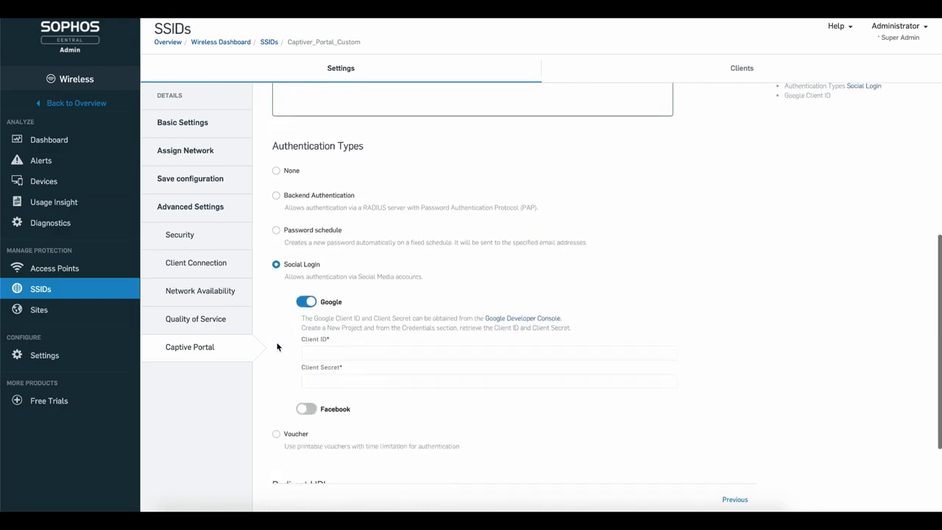
pyautogui.click(306, 301)
pyautogui.click(307, 303)
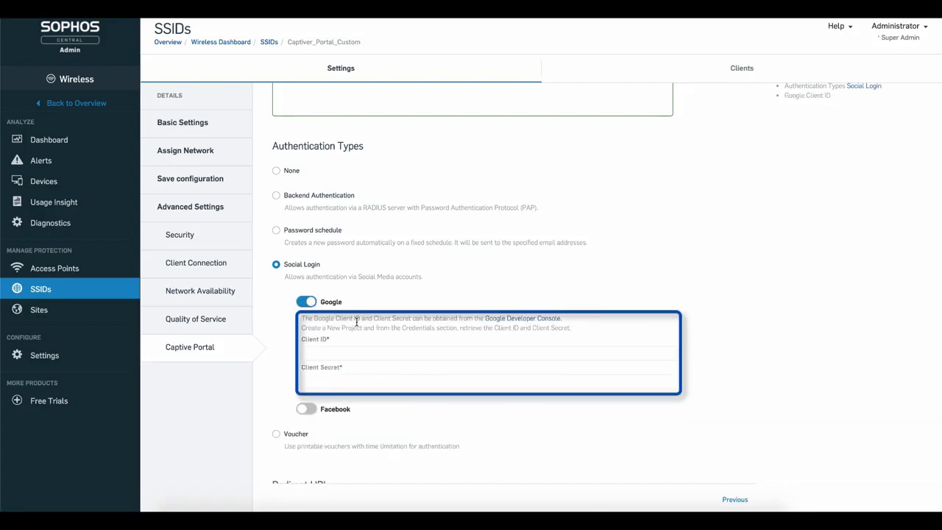
# Follow the Google Developer Console link and enter the Google account password to sign in
pyautogui.click(496, 324)
pyautogui.write('•••')
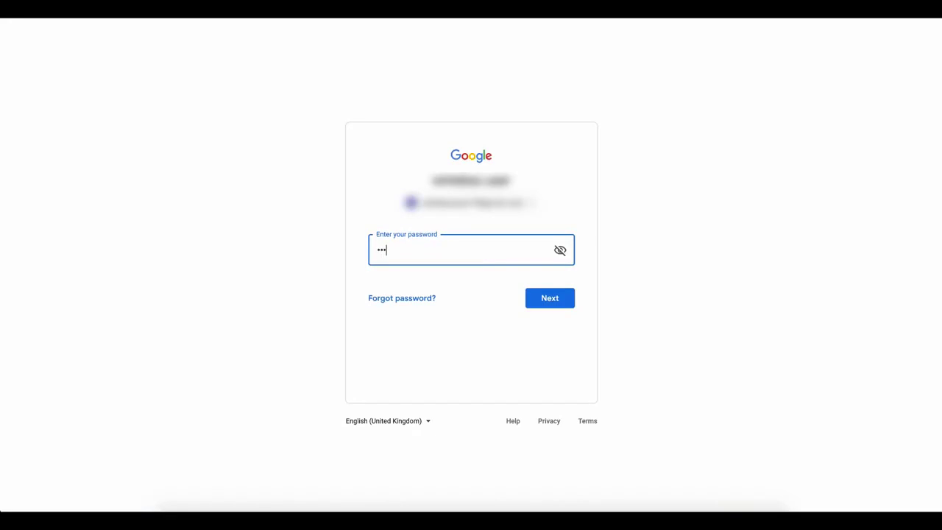
pyautogui.write('••••••••')
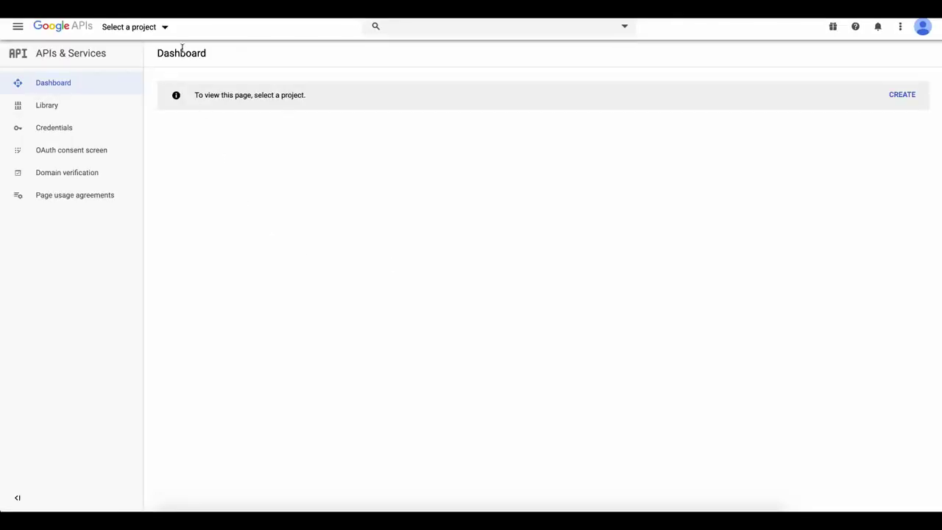
# Create a new Google Developer Console project named SophosCP
pyautogui.click(149, 28)
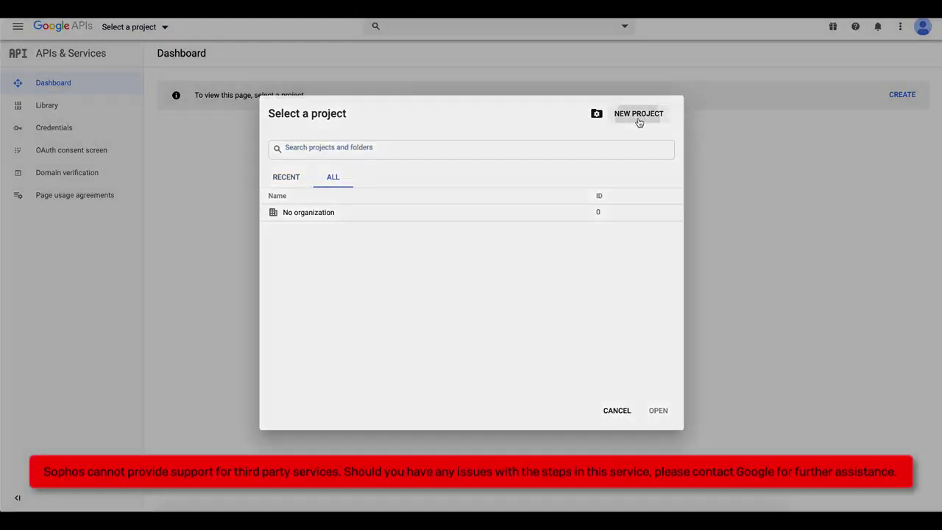
pyautogui.click(638, 120)
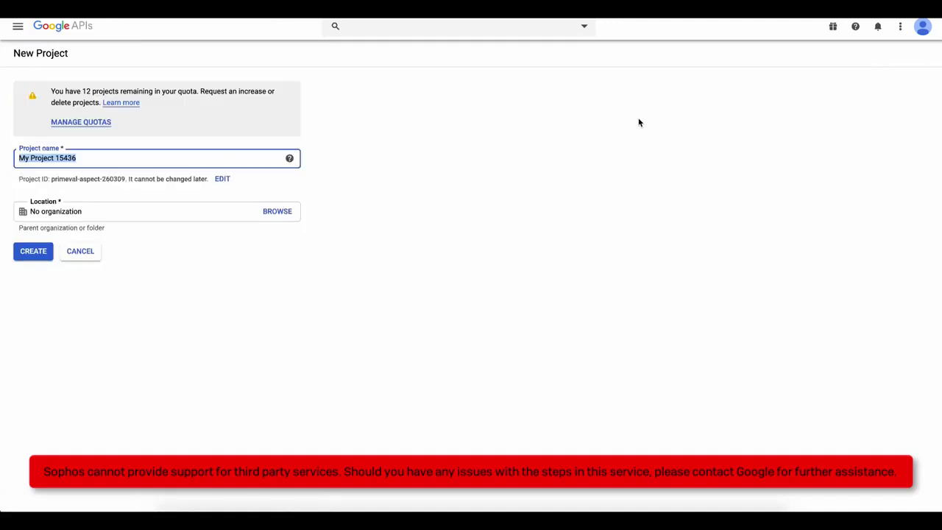
pyautogui.write('So')
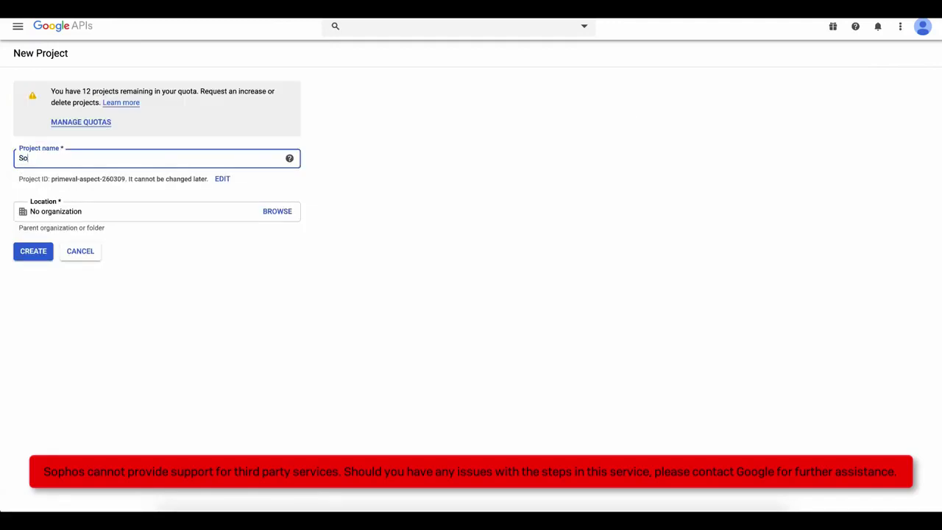
pyautogui.write('phosCP')
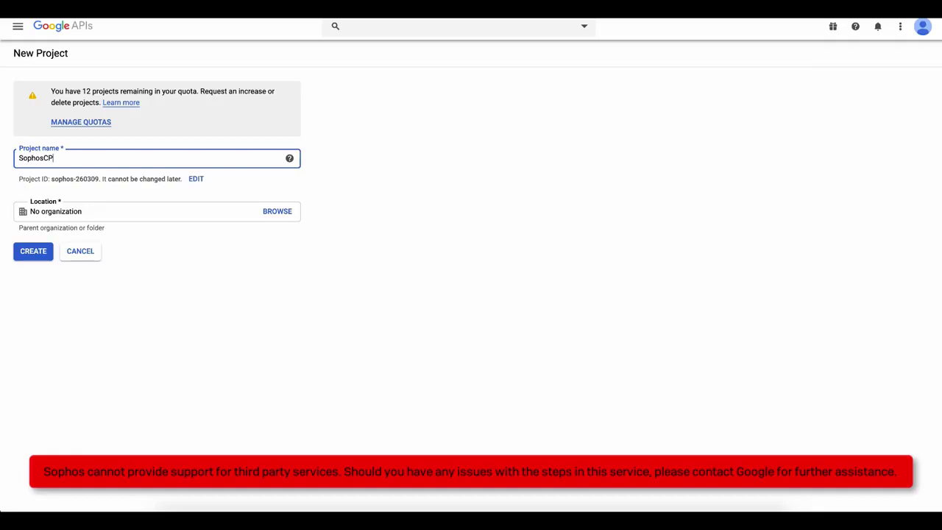
pyautogui.click(37, 254)
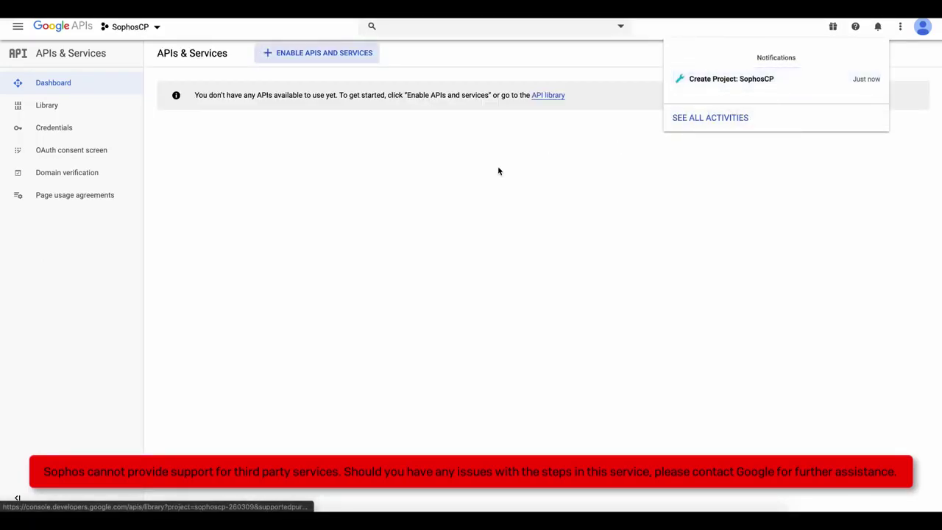
# On the OAuth consent screen, set the application name to 'Cafe'
pyautogui.click(415, 178)
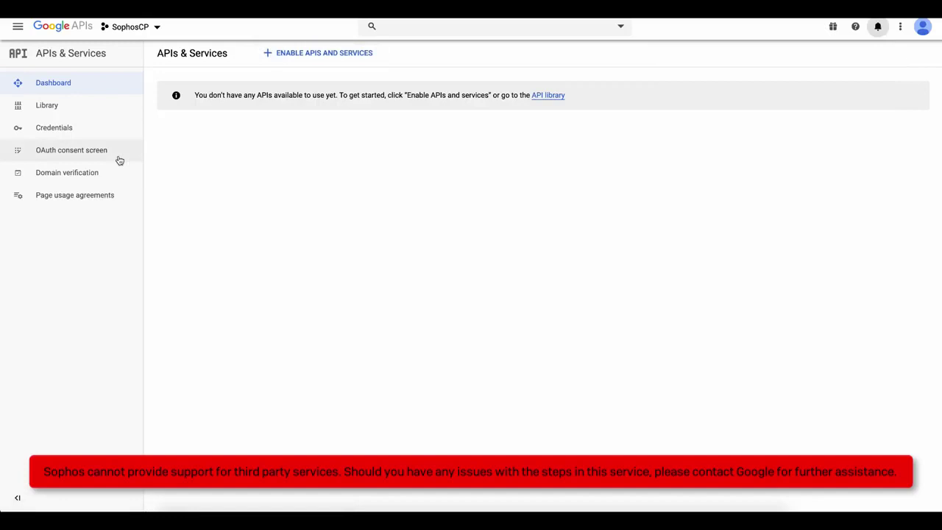
pyautogui.click(85, 154)
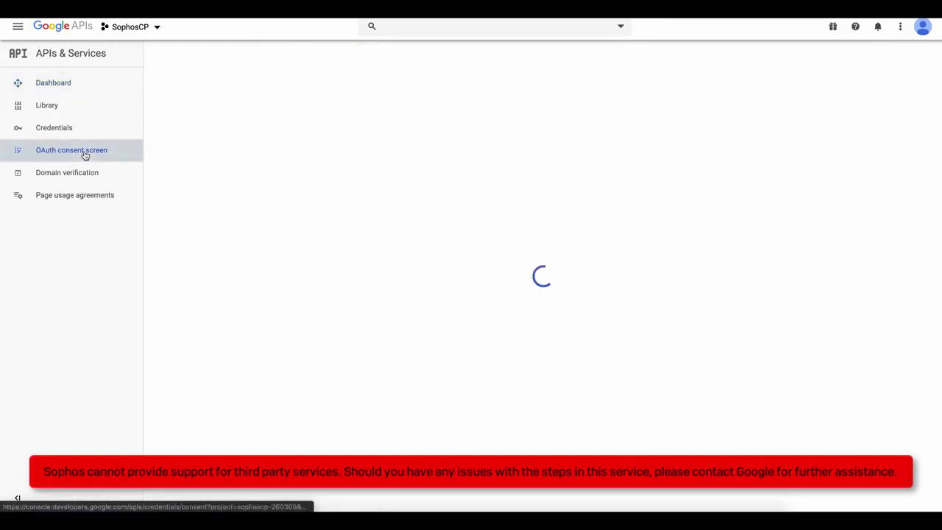
pyautogui.click(225, 189)
pyautogui.write('Cafe Aruka')
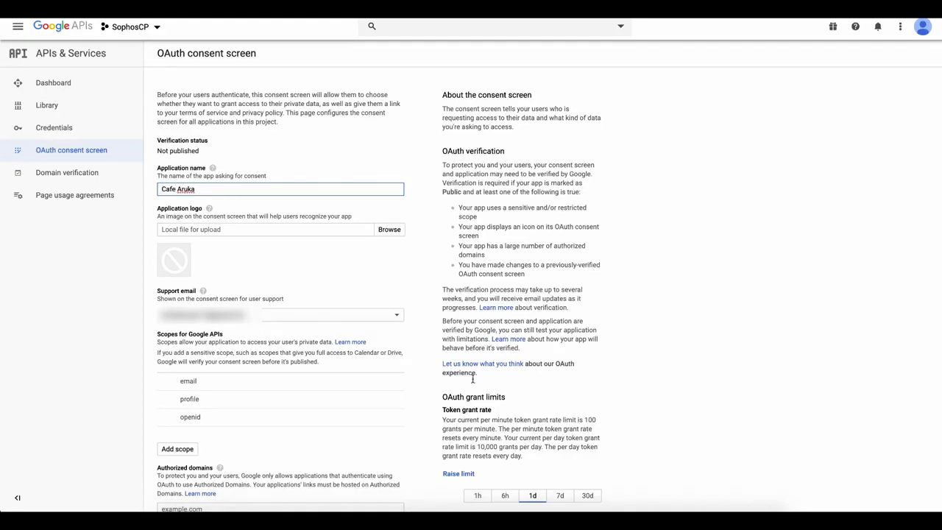
pyautogui.click(626, 331)
# Add myapsophos.com as an authorized domain and save the consent screen
pyautogui.scroll(-1, 627, 331)
pyautogui.scroll(-2, 628, 331)
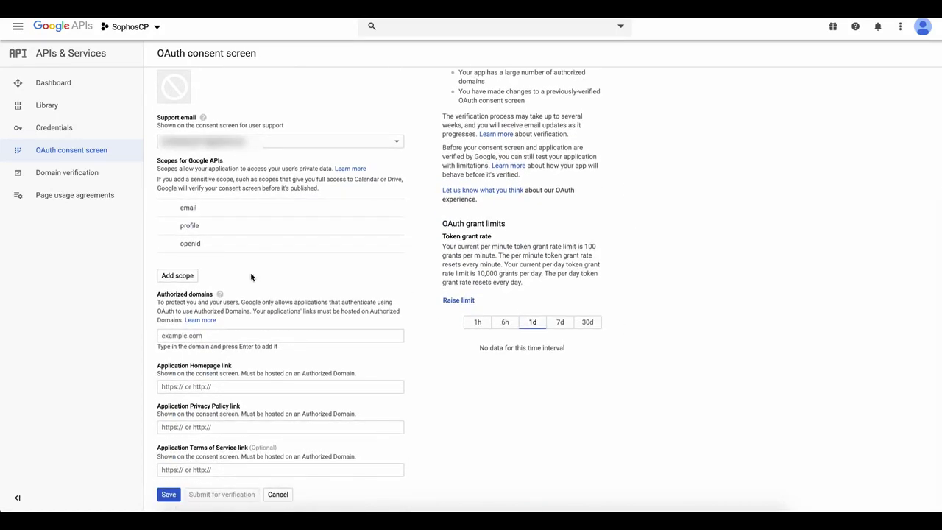
pyautogui.click(191, 335)
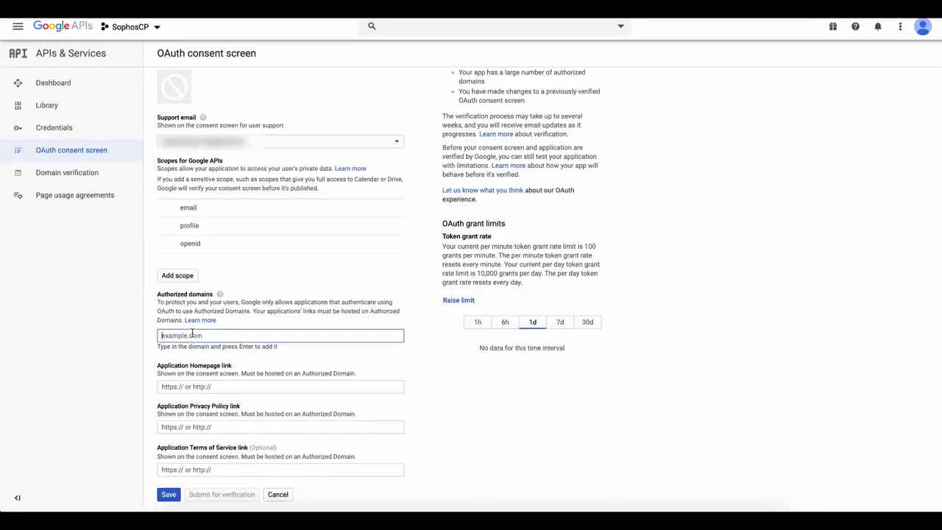
pyautogui.write('mya')
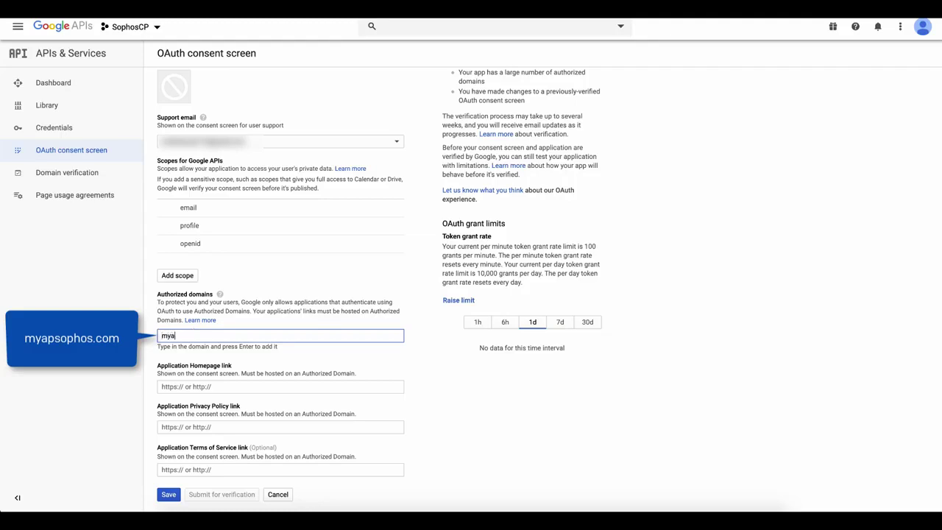
pyautogui.write('psopho')
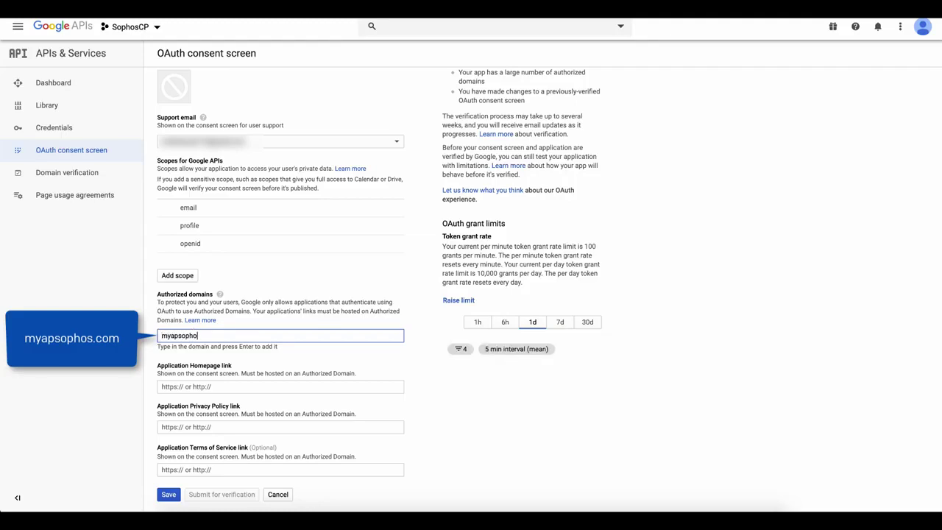
pyautogui.write('s.com')
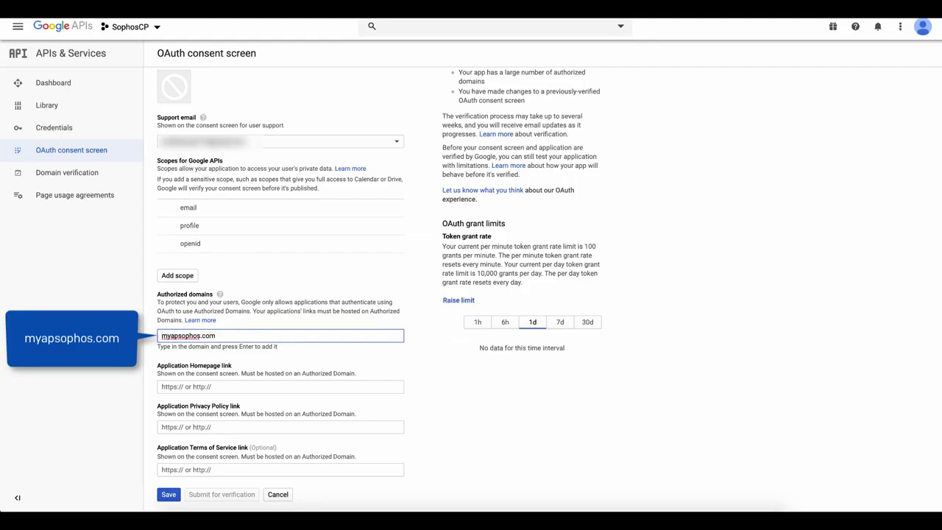
pyautogui.press('Return')
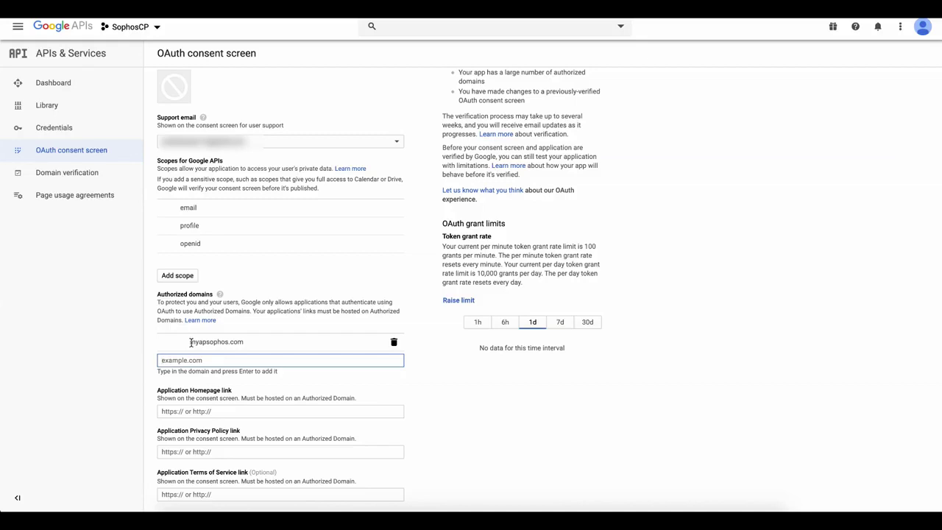
pyautogui.scroll(-1, 422, 328)
pyautogui.scroll(2, 421, 328)
pyautogui.scroll(-2, 422, 328)
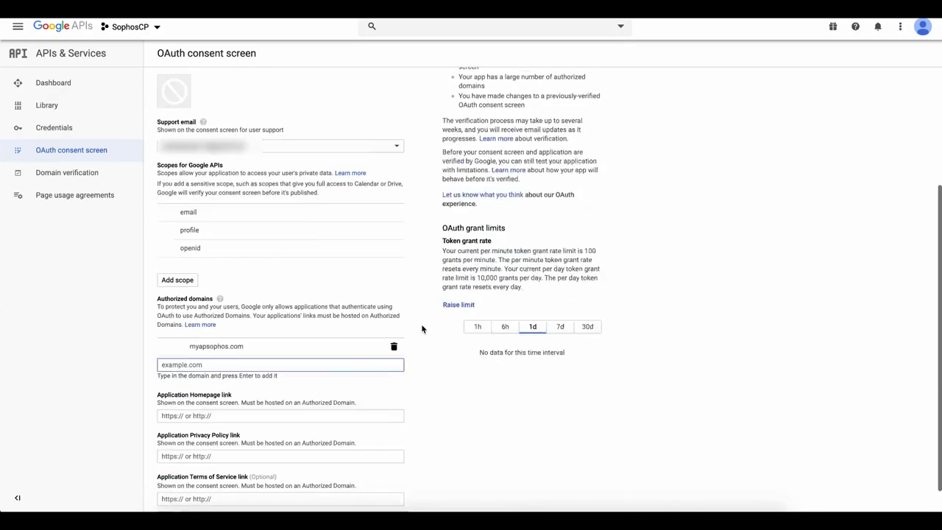
pyautogui.scroll(-1, 422, 328)
pyautogui.click(171, 496)
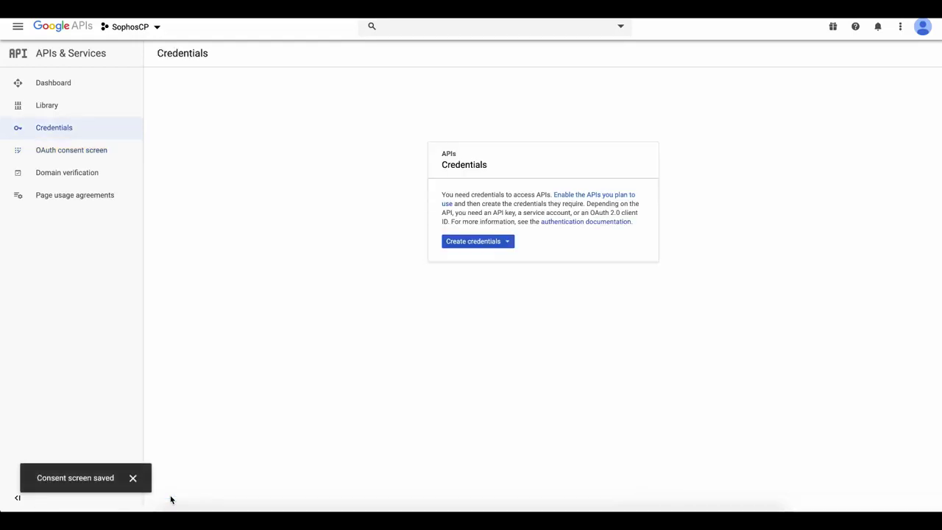
# Start a new OAuth client ID from the Create credentials menu on the Credentials page
pyautogui.click(498, 246)
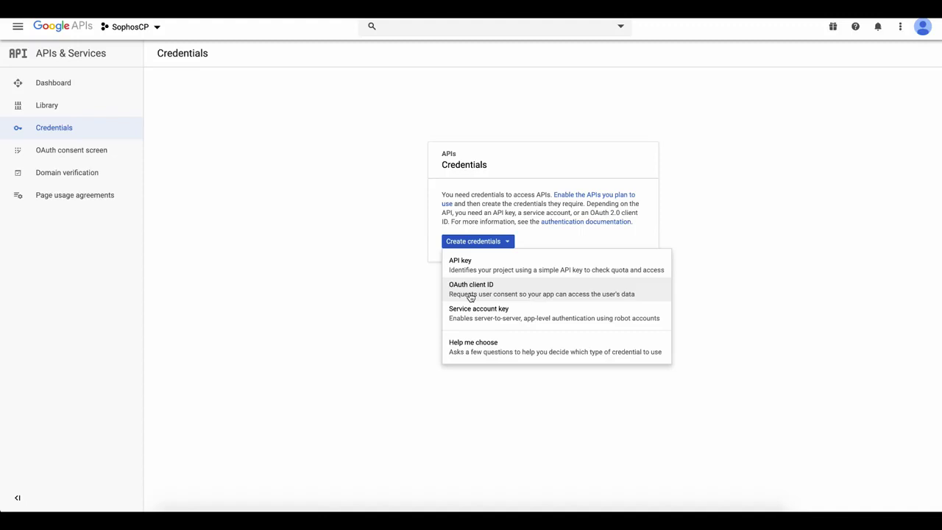
pyautogui.click(471, 294)
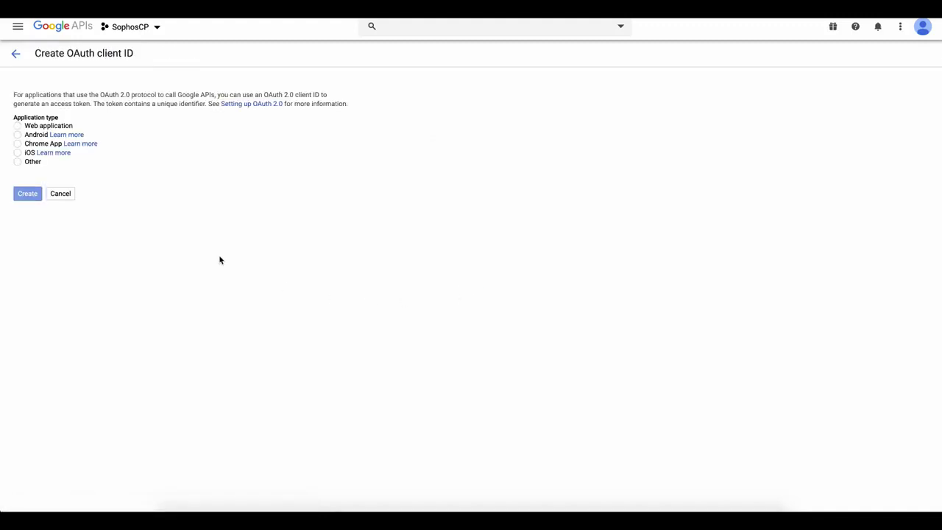
# Make the client a Web application with the myapsophos.com:8443 authorized JavaScript origin
pyautogui.click(17, 126)
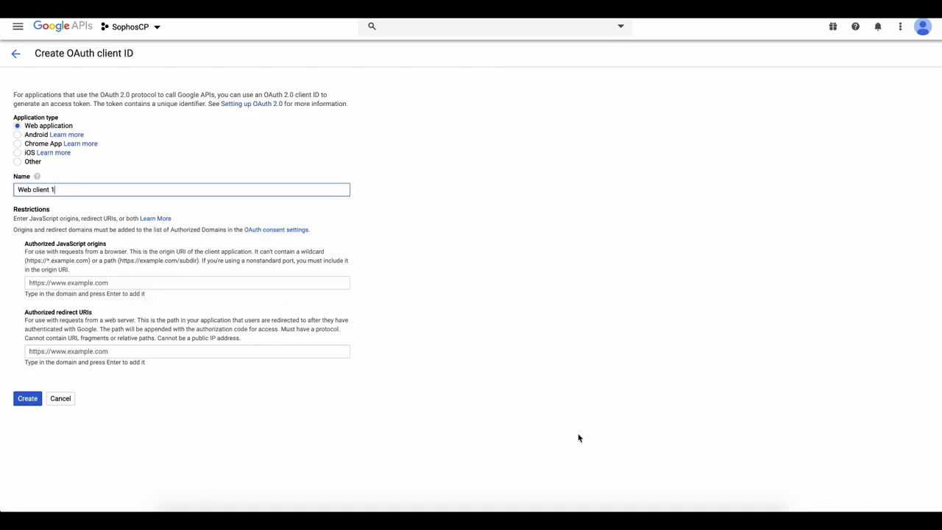
pyautogui.click(53, 283)
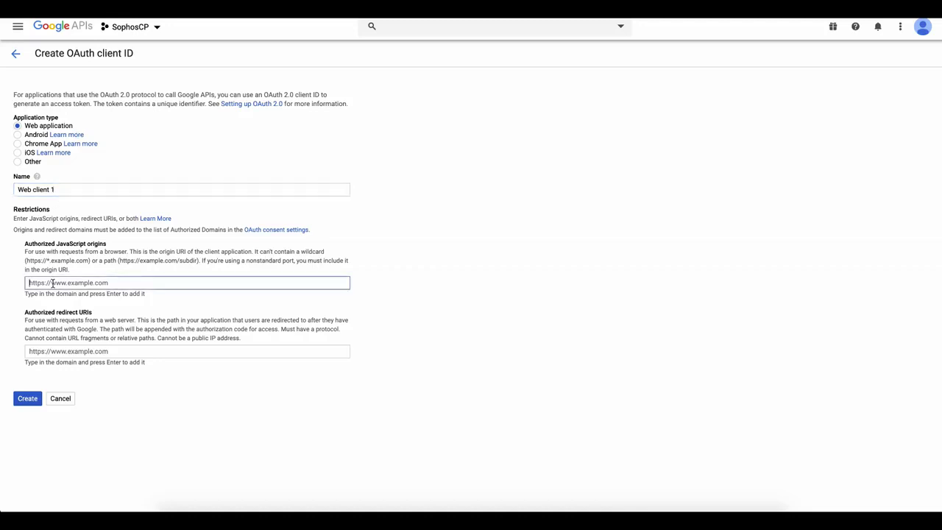
pyautogui.write('https://www.myapsophos.com:8443')
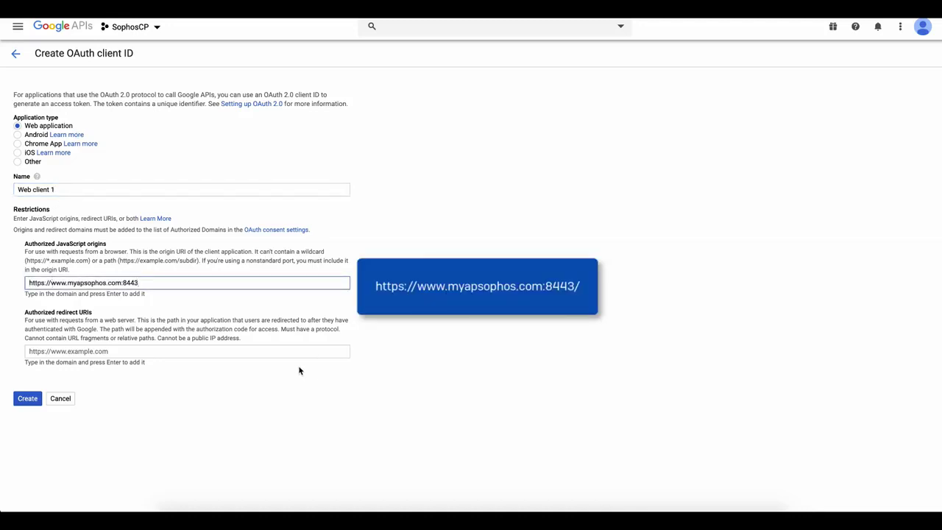
pyautogui.press('Return')
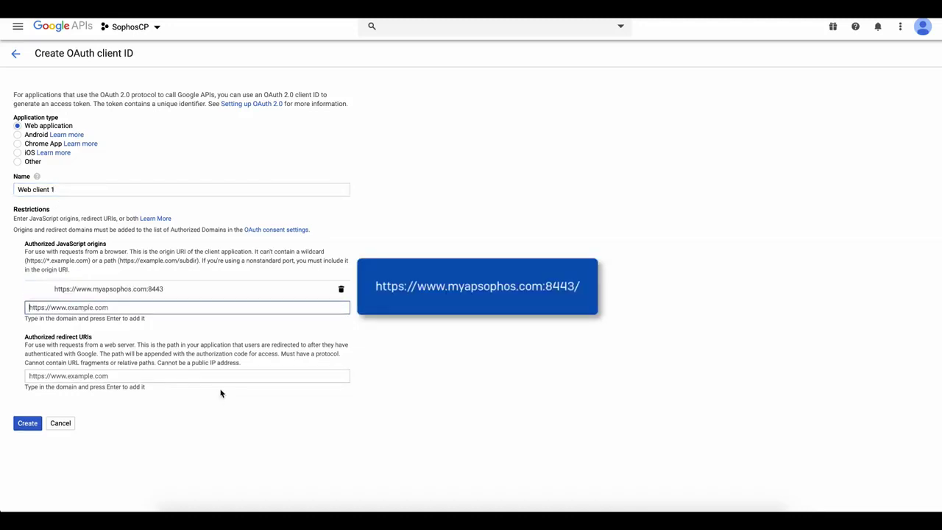
# Add the hotspot.cgi redirect URI, create the client, and copy its client ID
pyautogui.click(157, 376)
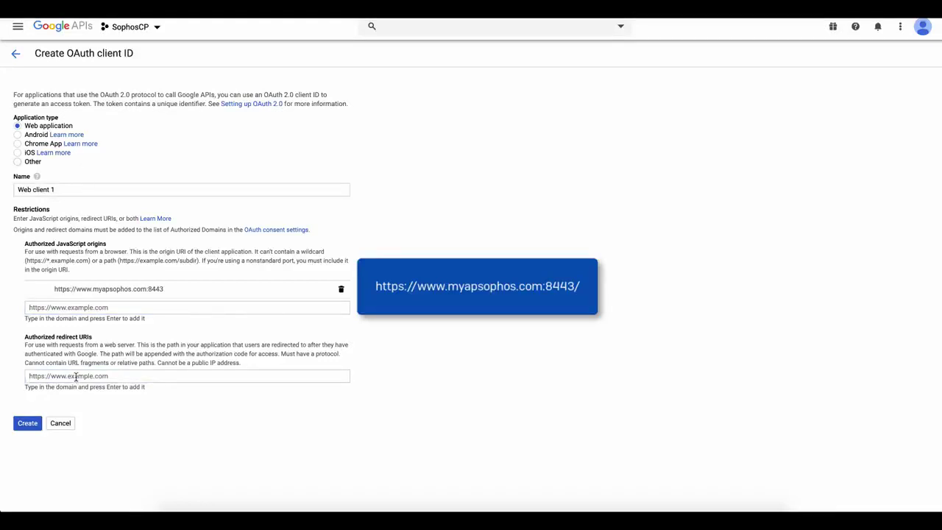
pyautogui.write('https://www.myapsophos.com:8443/hotspot.cgi')
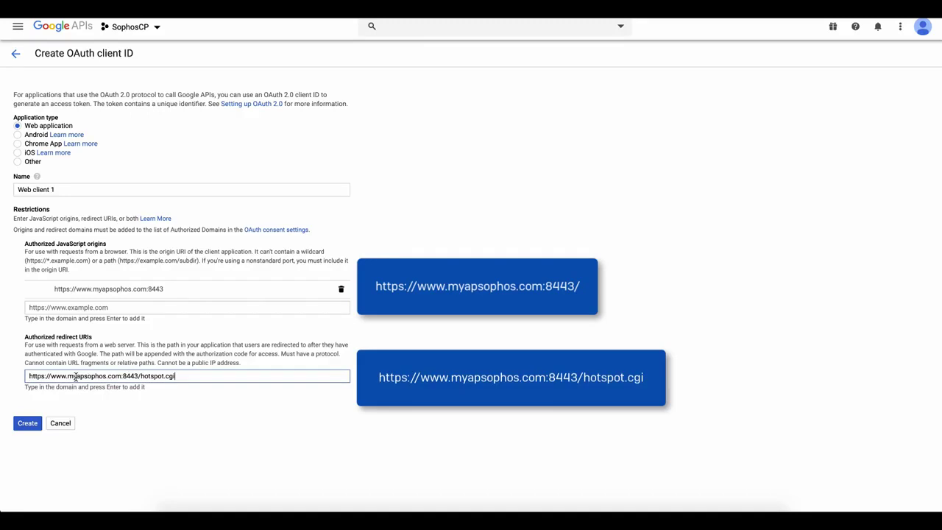
pyautogui.press('Return')
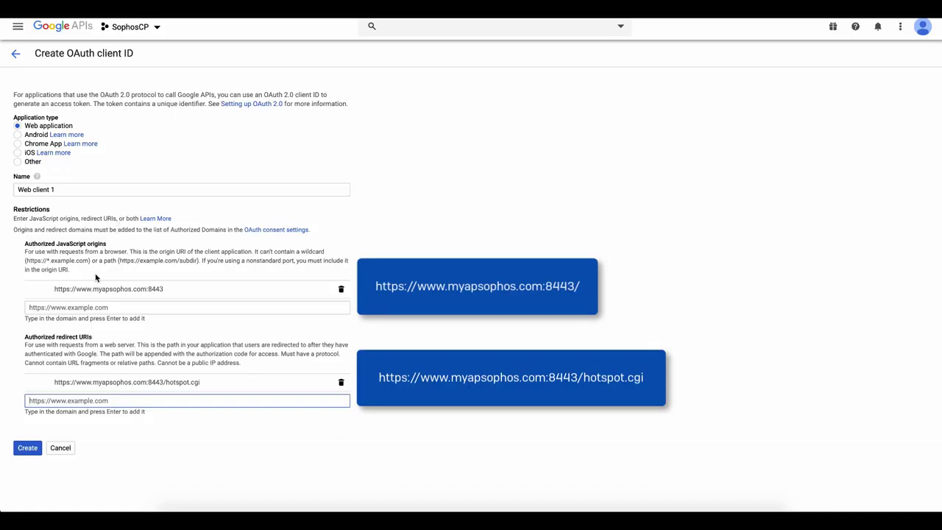
pyautogui.click(25, 450)
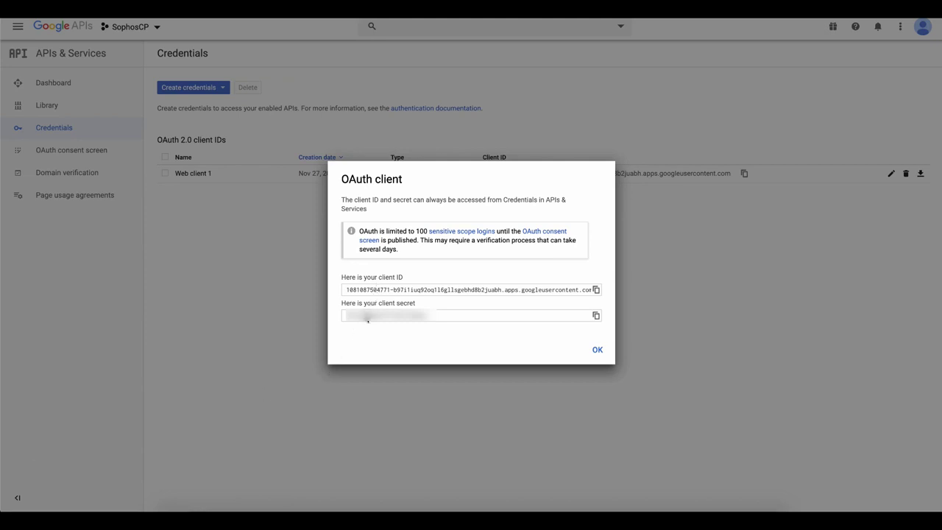
pyautogui.click(596, 289)
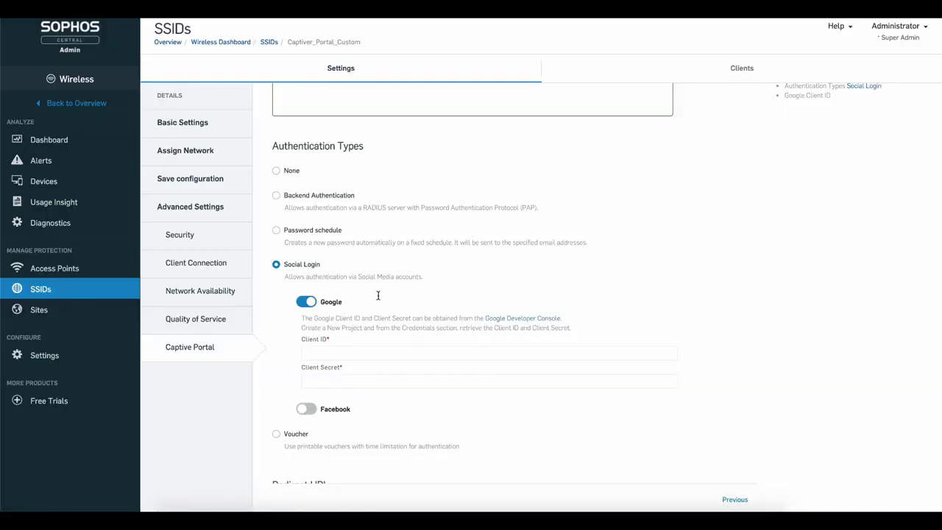
# Paste Web client 1's client ID into the Google Client ID field of Social Login
pyautogui.click(349, 350)
pyautogui.hotkey('ctrl', 'v')
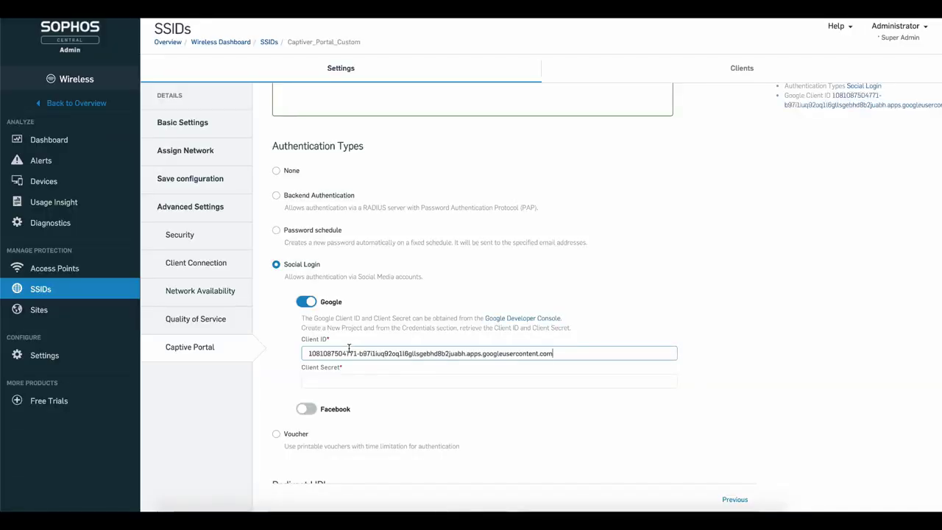